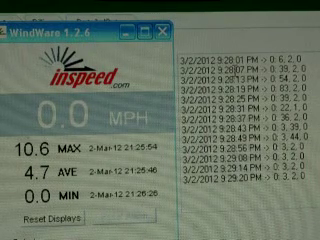
Select and delete all logged wind readings, leaving only the newest timestamped entry
key(ctrl+a)
key(Delete)
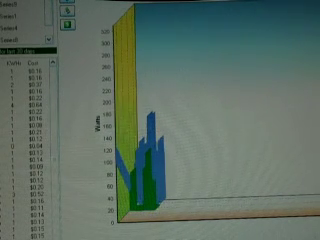
Add another sensor's series to the 3D watts chart and hide the blue and green series
click(20, 24)
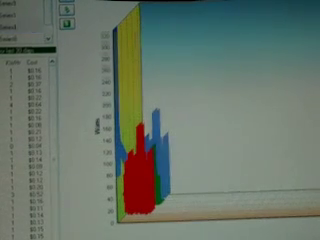
click(20, 18)
click(20, 30)
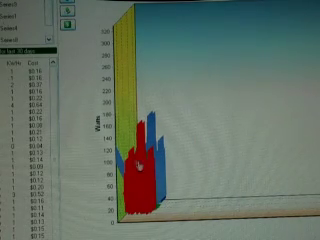
Rotate the 3D watts chart through several viewing angles to expose the bars
mouse_move(145, 140)
mouse_down()
mouse_move(195, 133)
mouse_move(285, 128)
mouse_up()
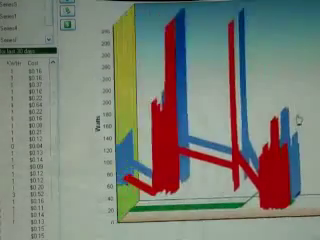
drag(255, 98, 300, 130)
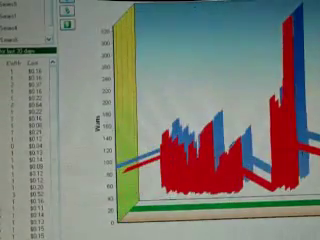
mouse_move(205, 88)
mouse_down()
mouse_move(280, 98)
mouse_move(165, 95)
mouse_move(252, 90)
mouse_move(235, 92)
mouse_move(283, 93)
mouse_move(215, 92)
mouse_move(260, 97)
mouse_up()
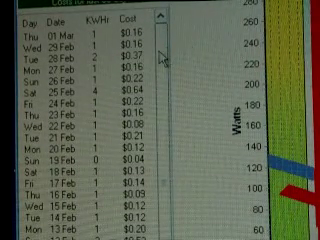
scroll(161, 57, down, 1)
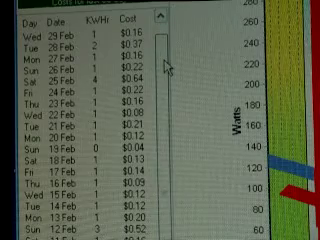